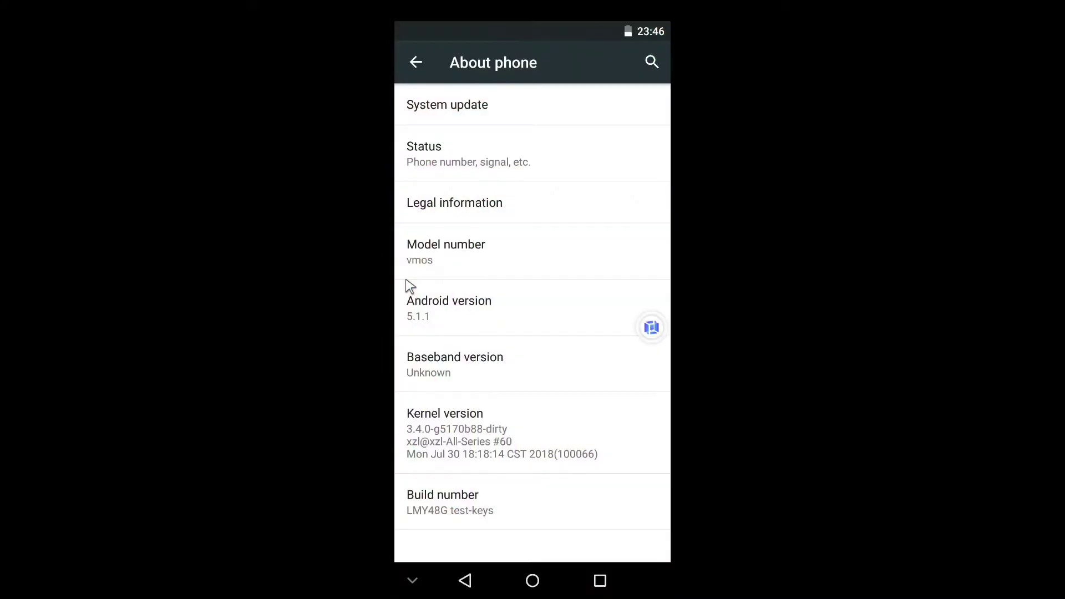
# Step: Launch Lollipop Land from the Android version easter egg, then pull down the notification shade
pyautogui.click(458, 318)
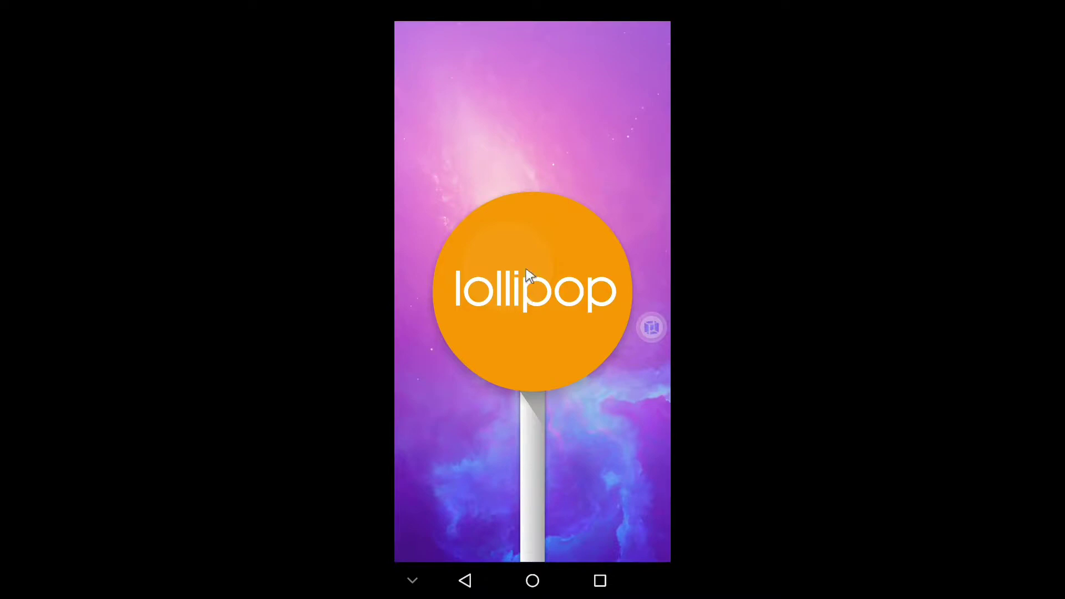
pyautogui.click(548, 322)
pyautogui.click(548, 318)
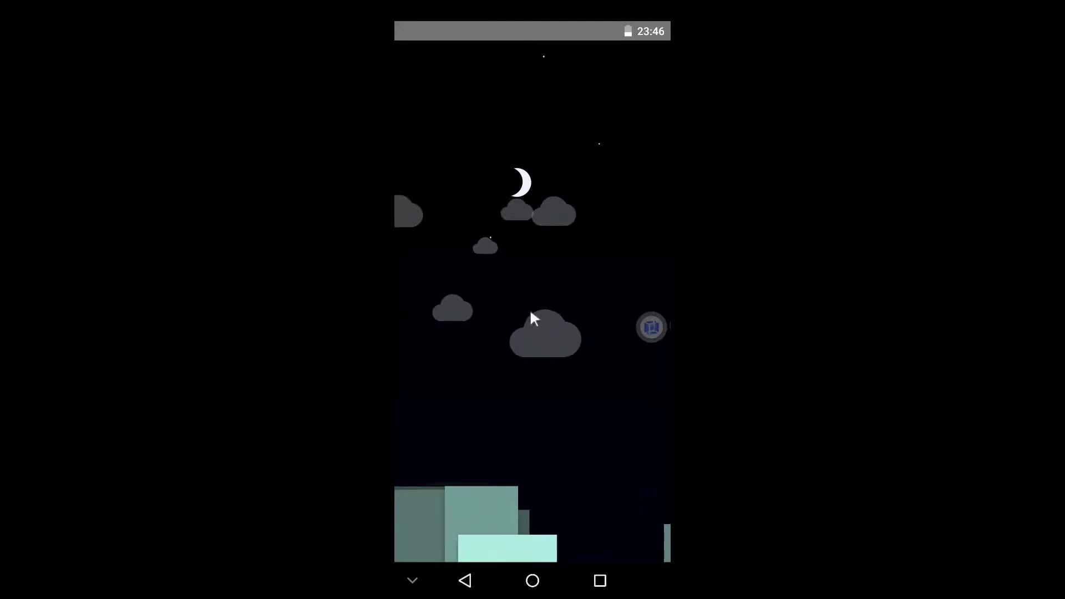
pyautogui.click(533, 340)
pyautogui.moveTo(566, 5); pyautogui.dragTo(559, 444)
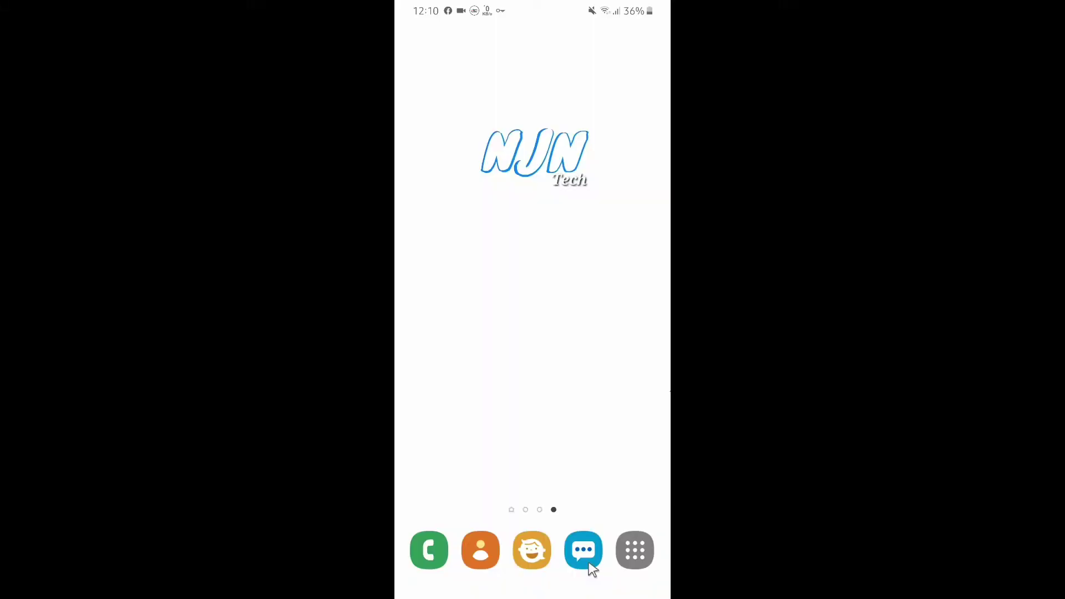
pyautogui.click(633, 555)
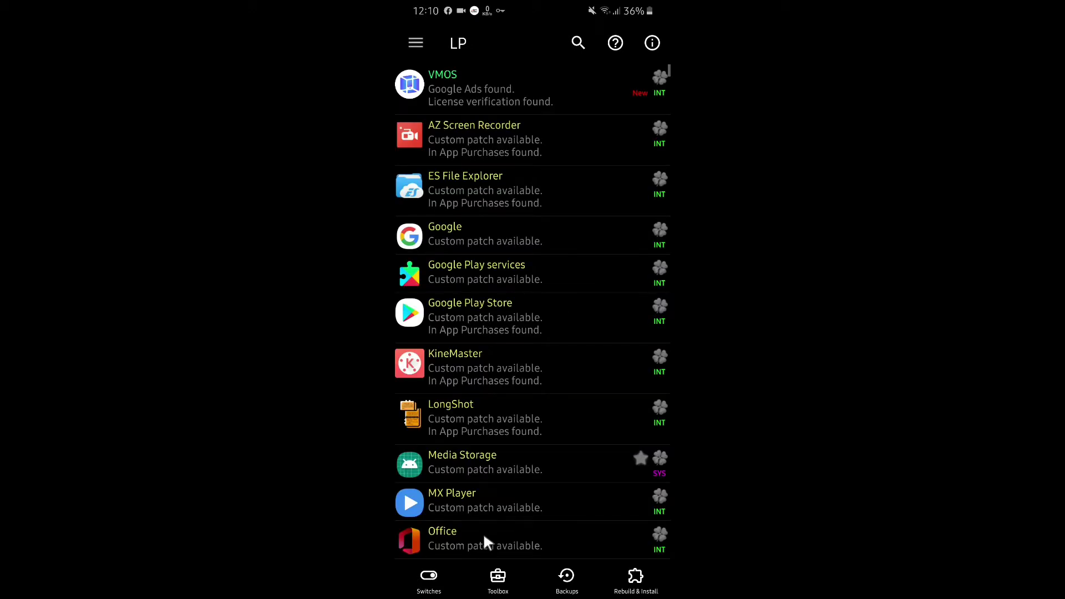
pyautogui.click(481, 504)
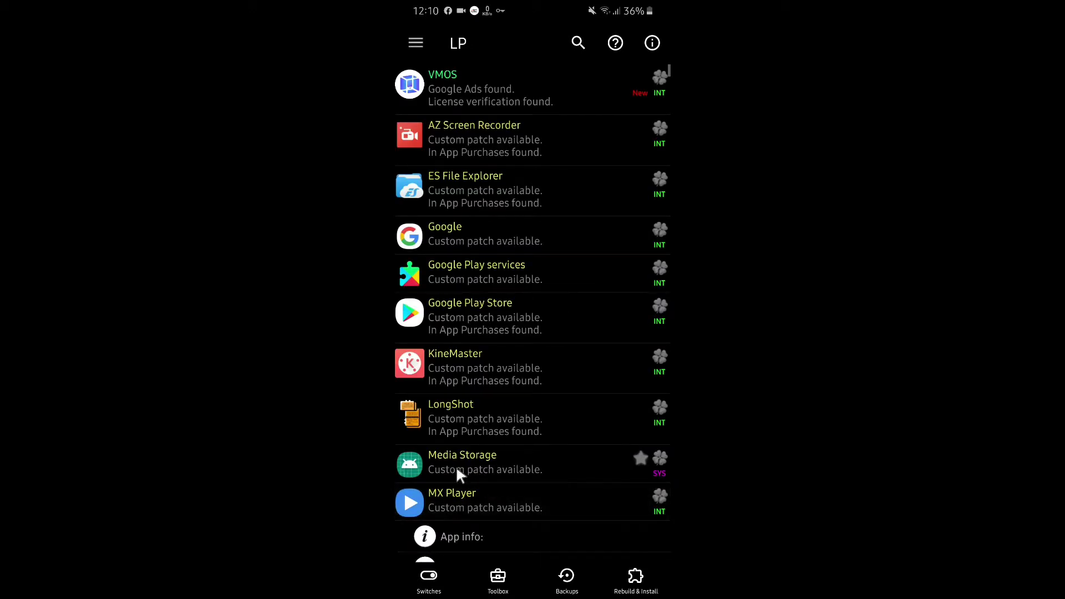
pyautogui.click(471, 435)
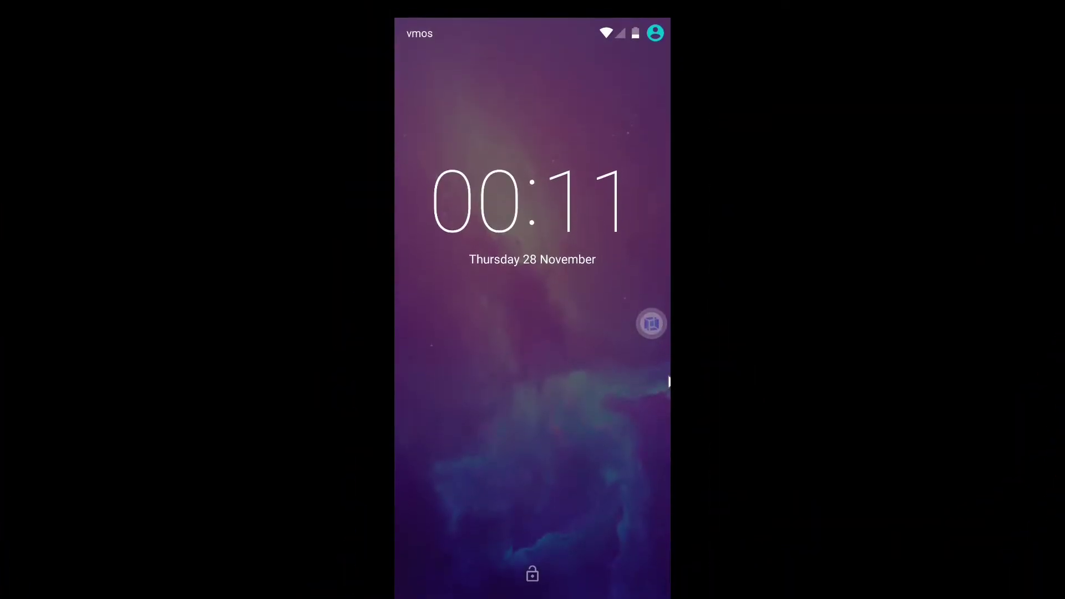
# Step: Unlock the virtual phone and go to Settings > About phone
pyautogui.moveTo(577, 532); pyautogui.dragTo(578, 459)
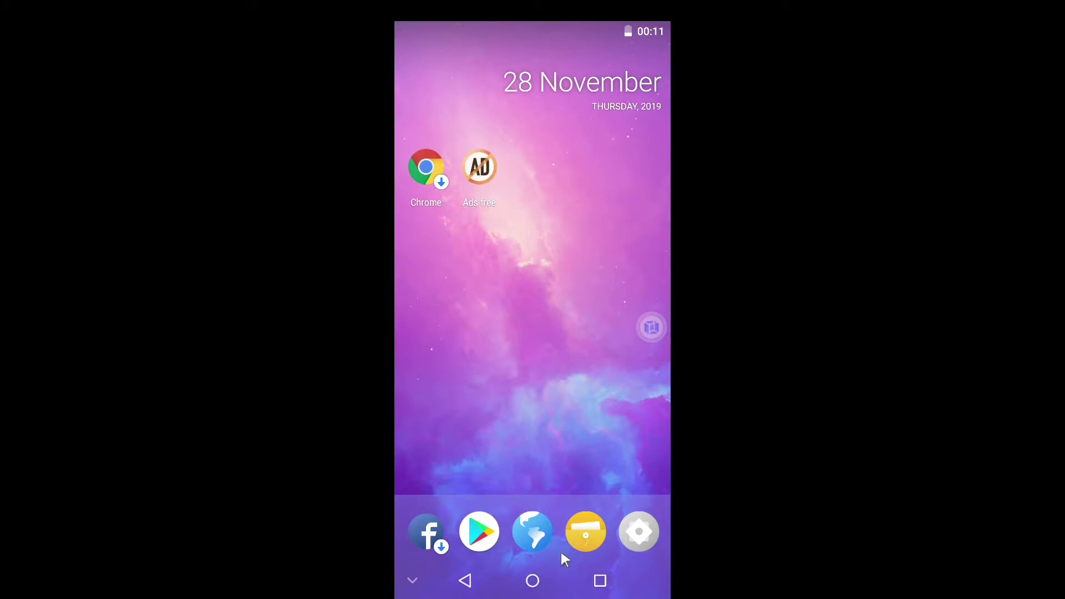
pyautogui.click(641, 533)
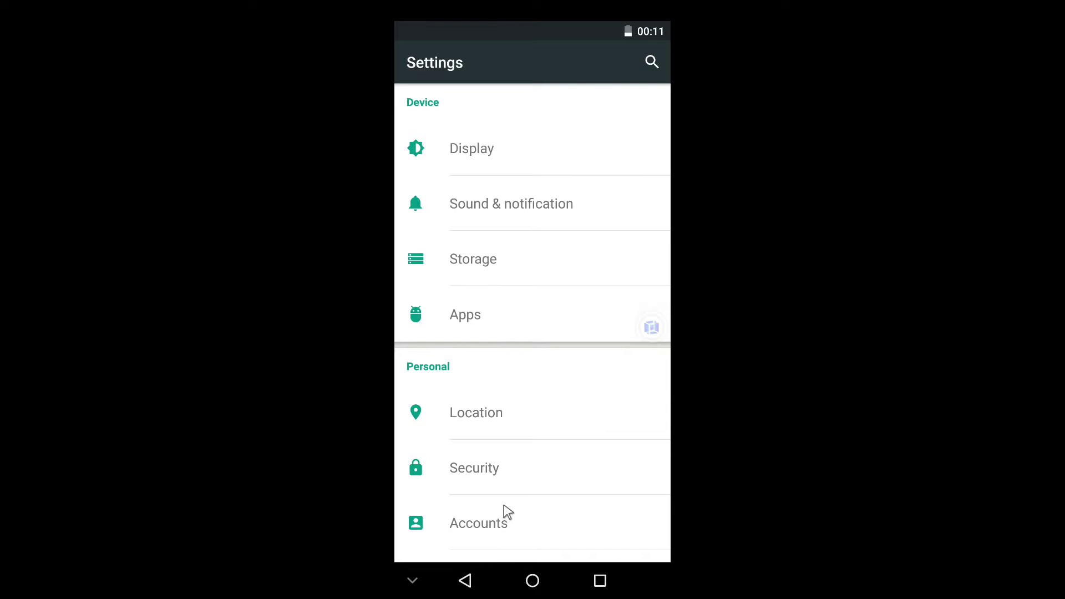
pyautogui.moveTo(503, 507); pyautogui.dragTo(517, 293)
pyautogui.moveTo(474, 497); pyautogui.dragTo(468, 335)
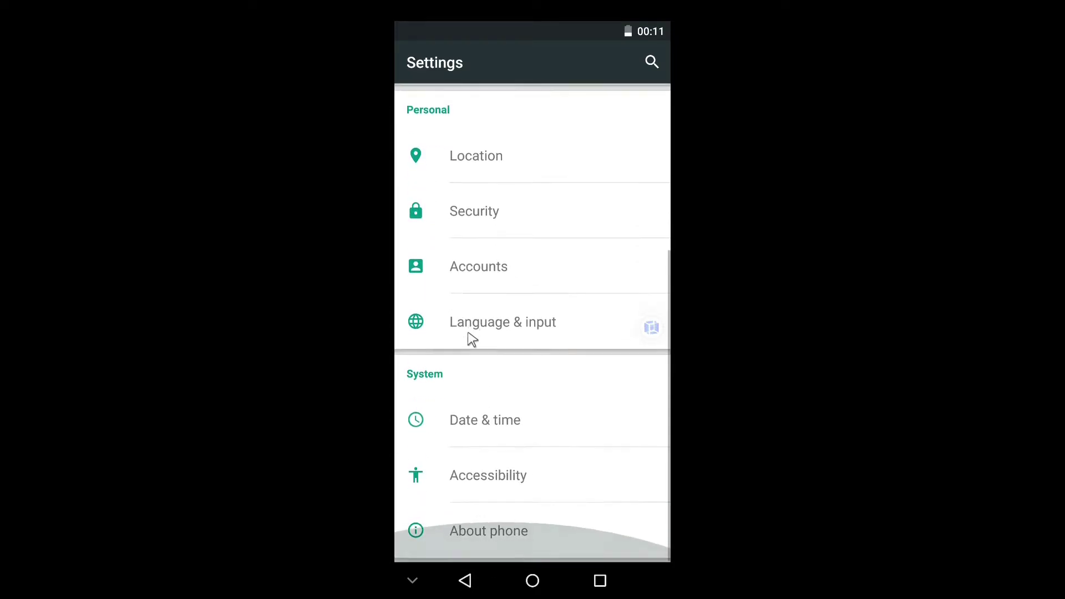
pyautogui.click(465, 533)
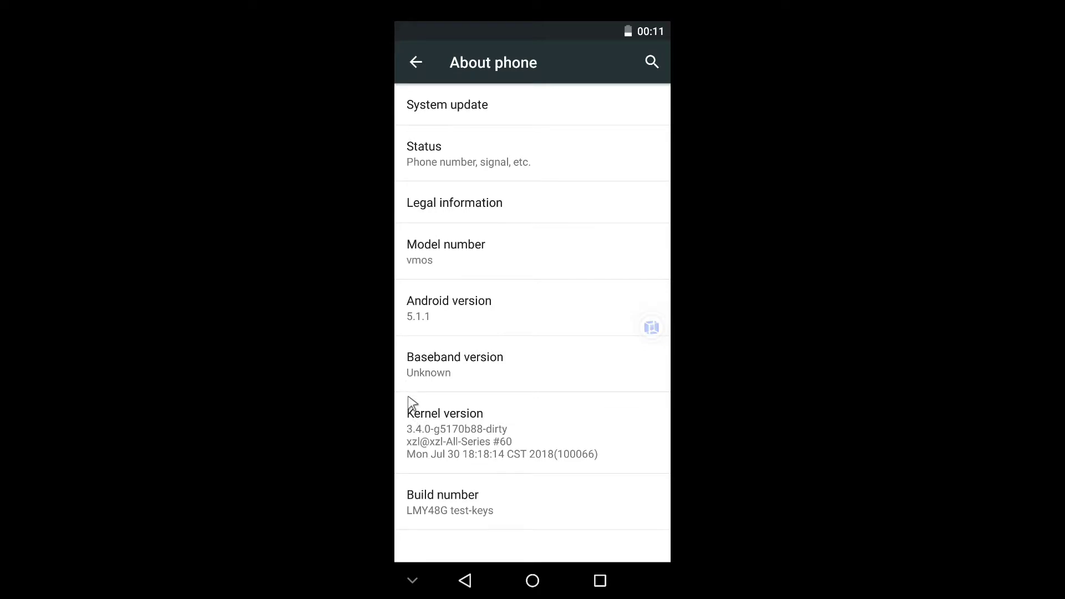
# Step: Tap Build number repeatedly to enable developer mode, then scroll the Settings list to Developer options
pyautogui.click(467, 512)
pyautogui.click(467, 513)
pyautogui.click(467, 513)
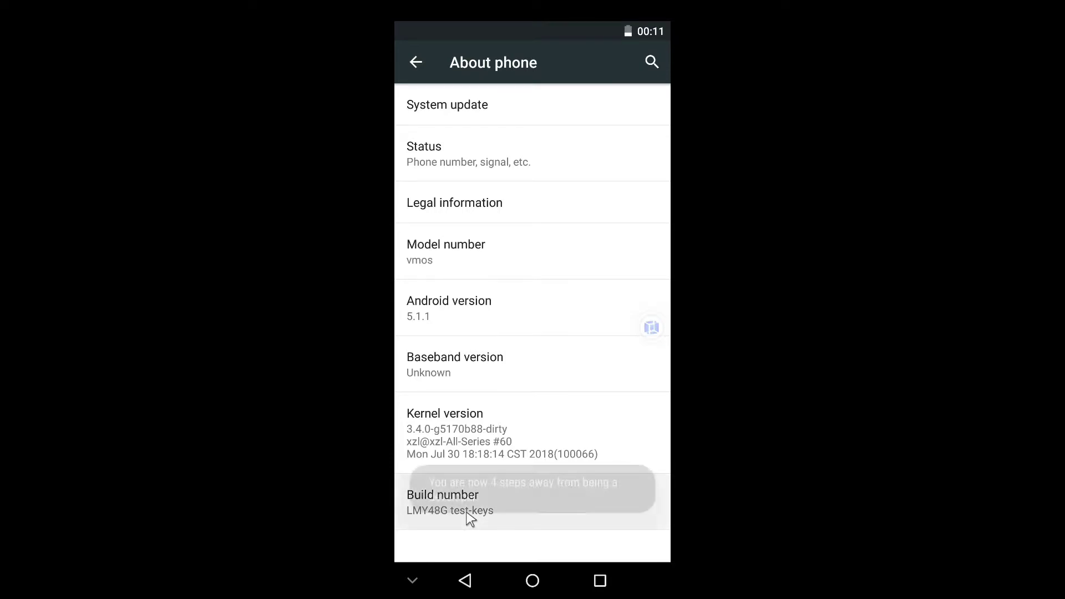
pyautogui.click(467, 513)
pyautogui.click(467, 513)
pyautogui.click(466, 513)
pyautogui.click(466, 513)
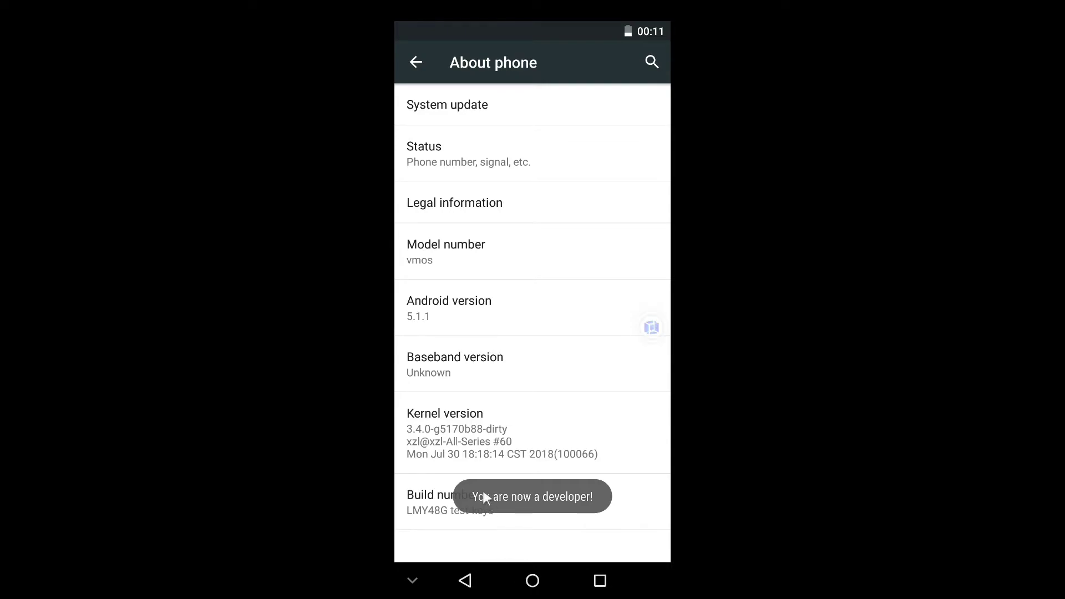
pyautogui.click(466, 581)
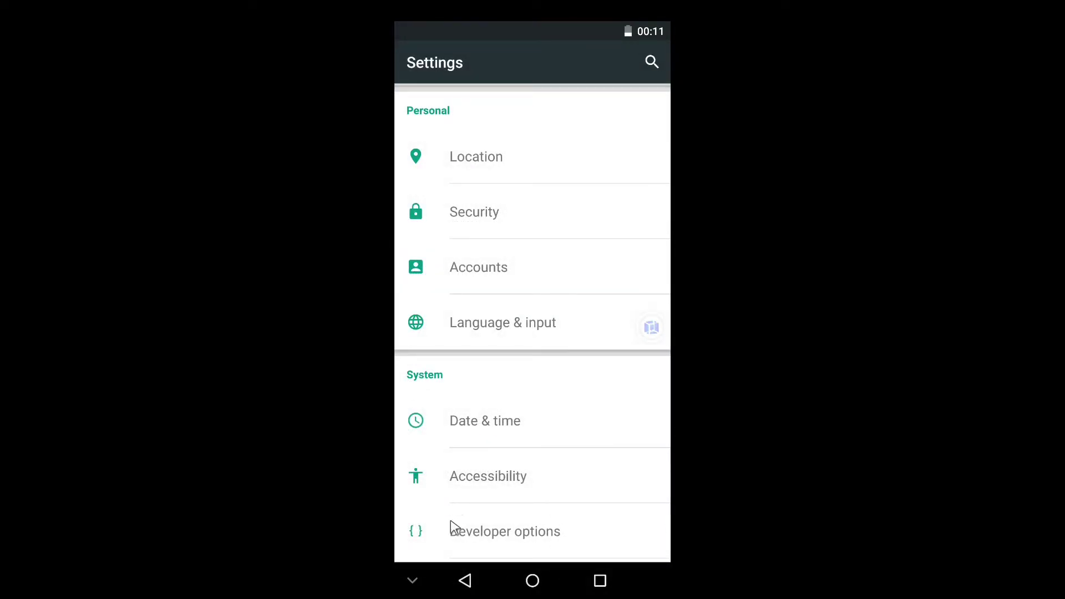
pyautogui.scroll(-1, 503, 539)
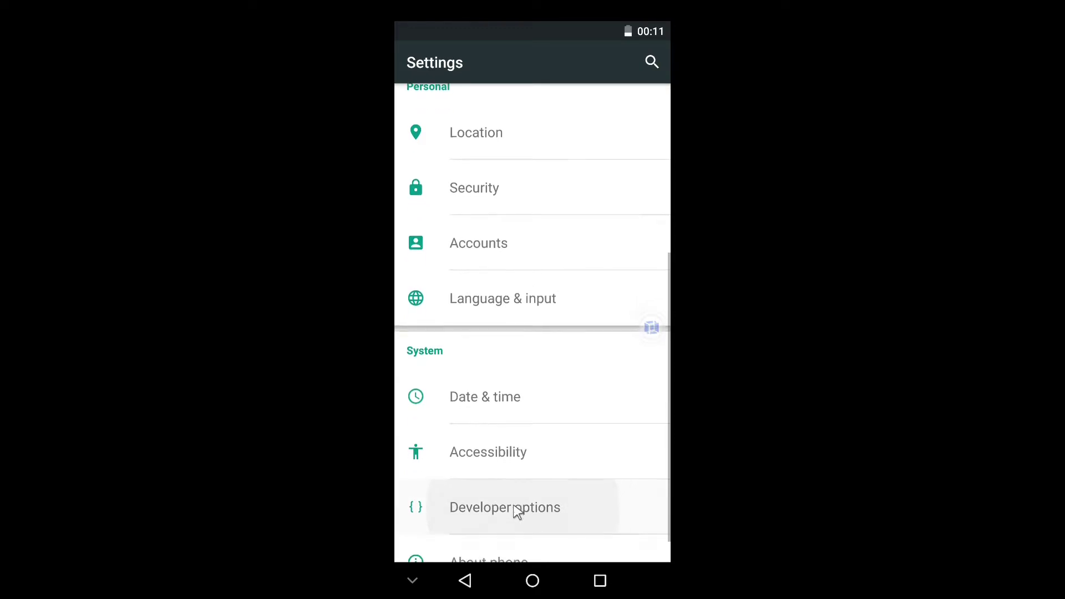
pyautogui.scroll(-1, 504, 542)
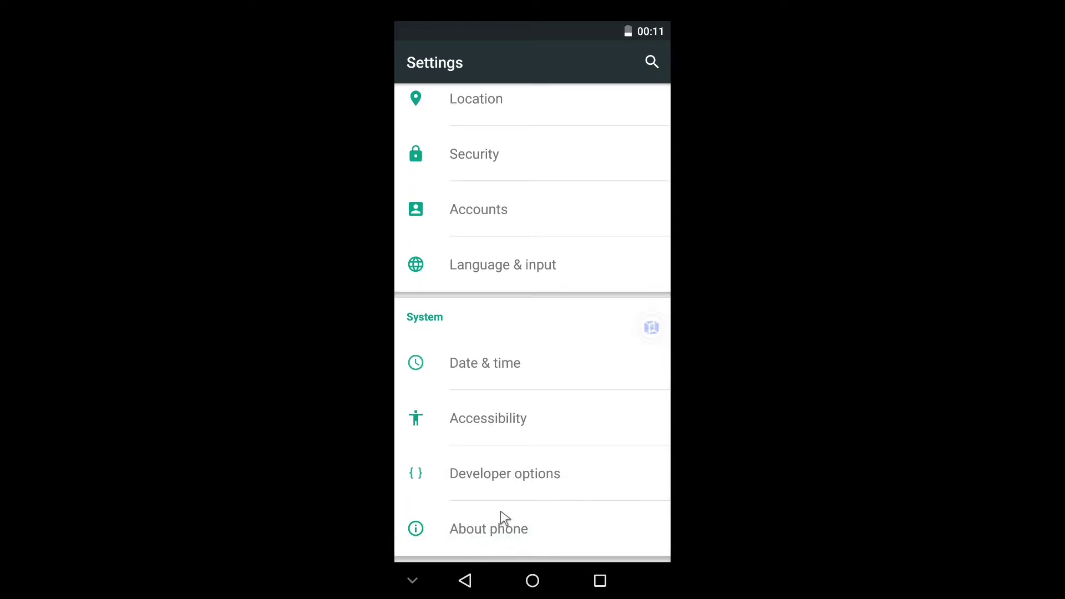
# Step: Turn on the ROOT permission toggle in Developer options
pyautogui.click(494, 477)
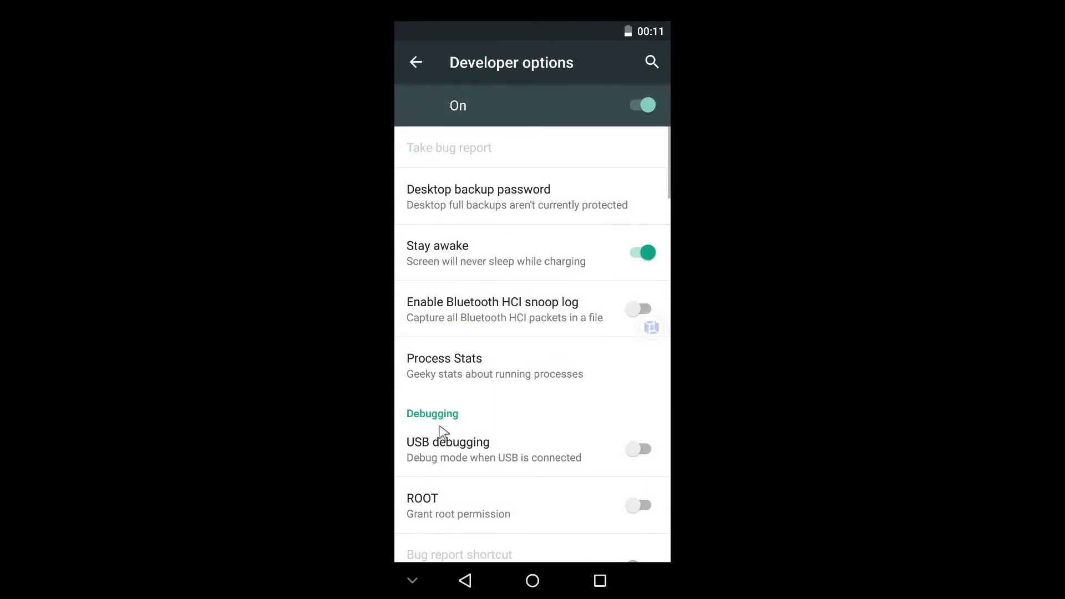
pyautogui.moveTo(448, 506); pyautogui.dragTo(459, 327)
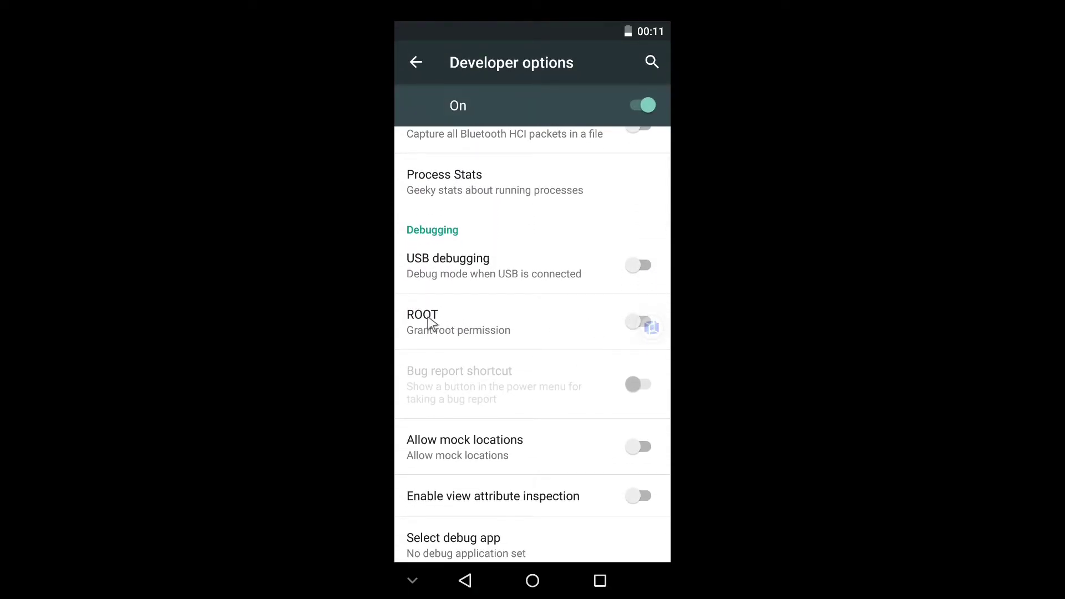
pyautogui.click(568, 345)
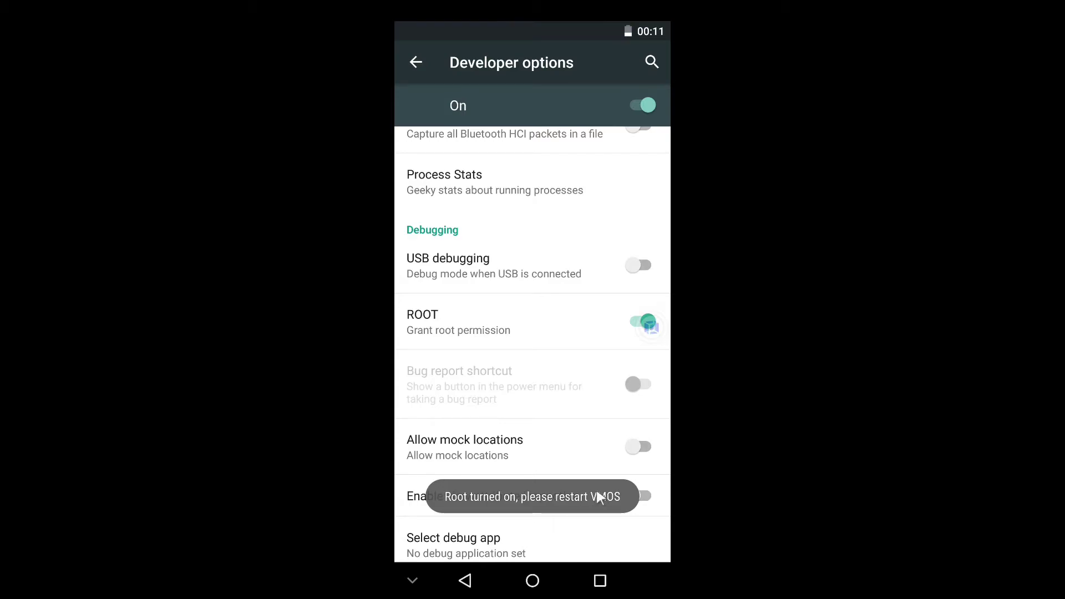
# Step: Leave Settings, unlock the restarted virtual phone, and bring up VMOS's app-import list
pyautogui.click(477, 581)
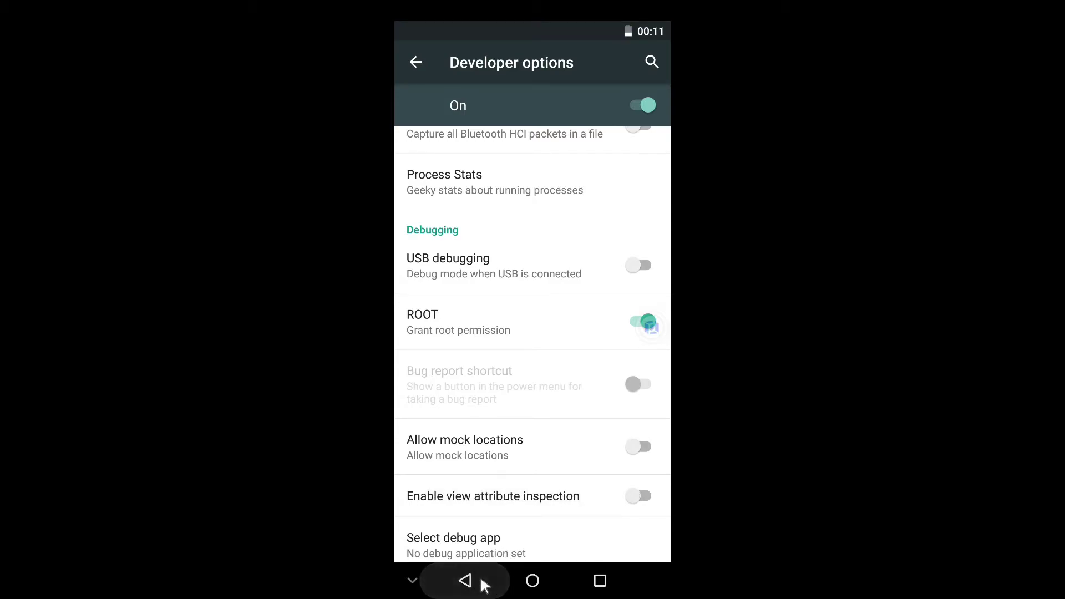
pyautogui.click(541, 582)
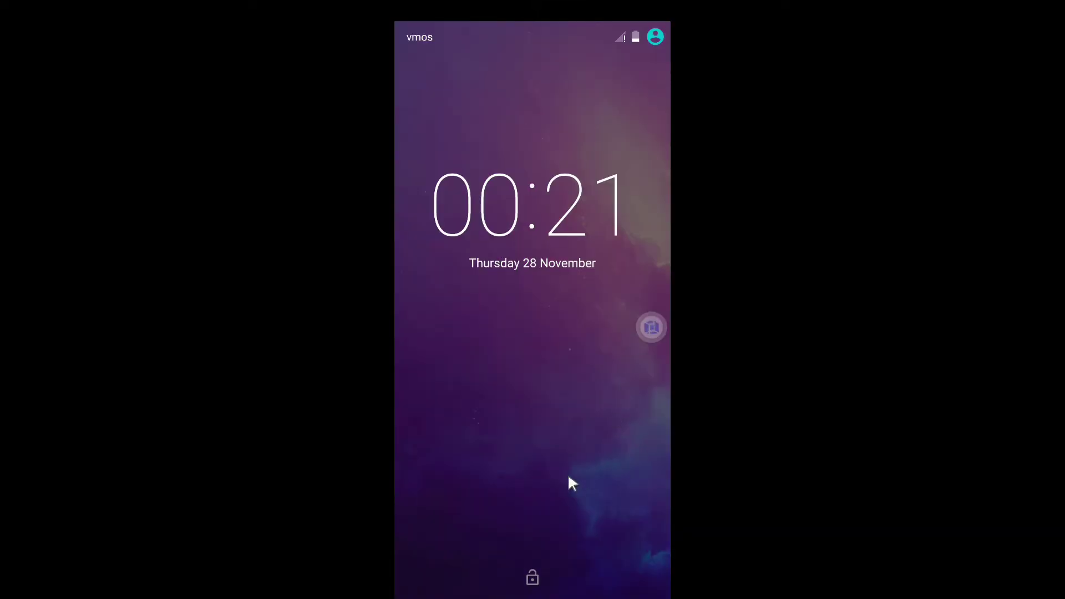
pyautogui.moveTo(545, 539); pyautogui.dragTo(590, 169)
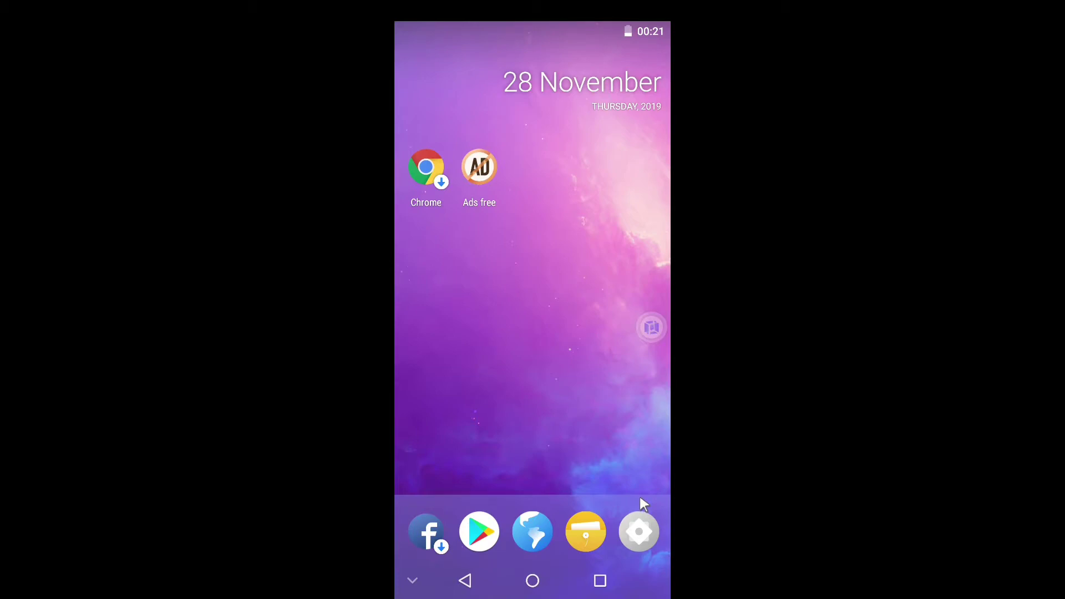
pyautogui.click(601, 535)
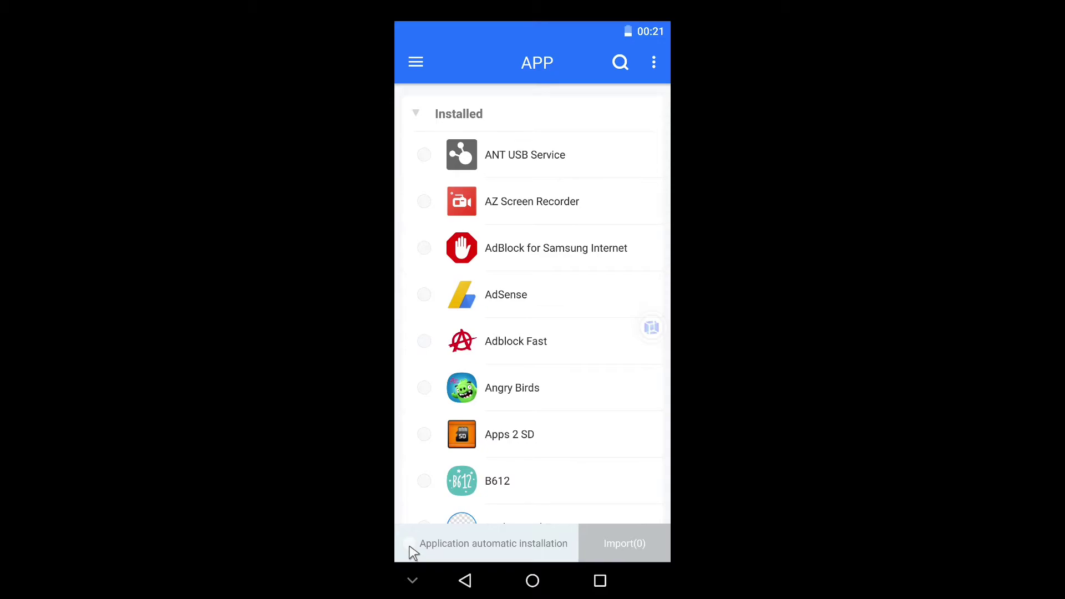
# Step: Select Lucky Patcher in the app list and import it into VMOS
pyautogui.moveTo(594, 349); pyautogui.dragTo(606, 102)
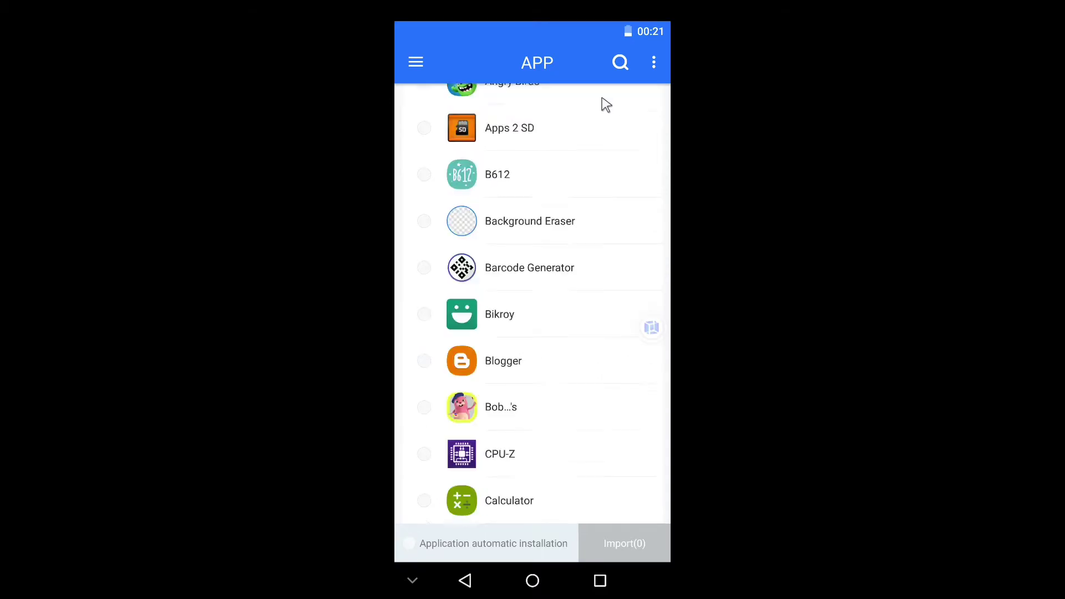
pyautogui.scroll(2, 521, 383)
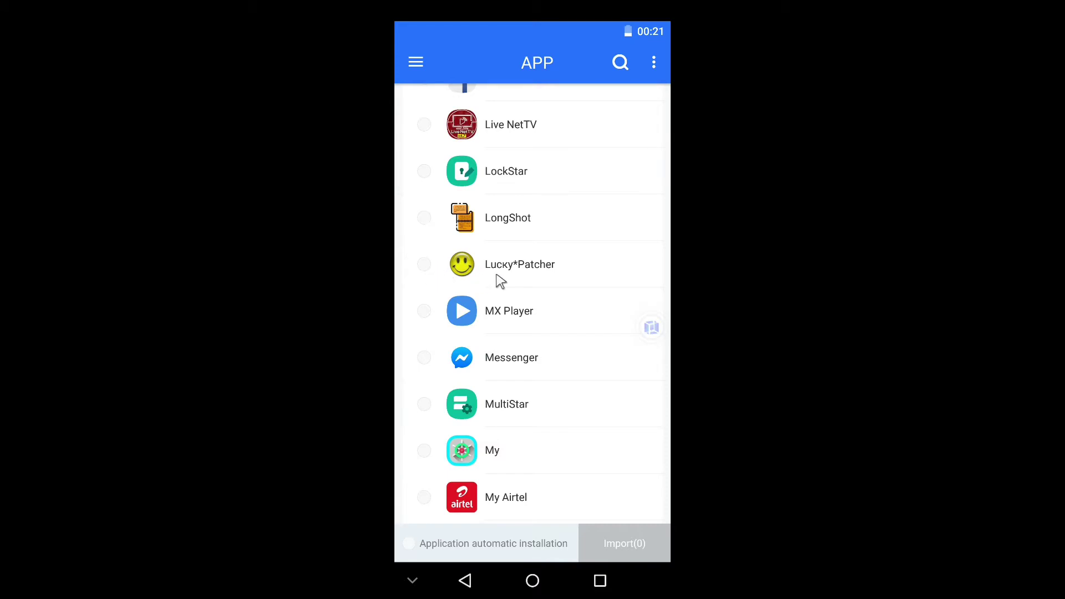
pyautogui.click(423, 266)
pyautogui.click(581, 532)
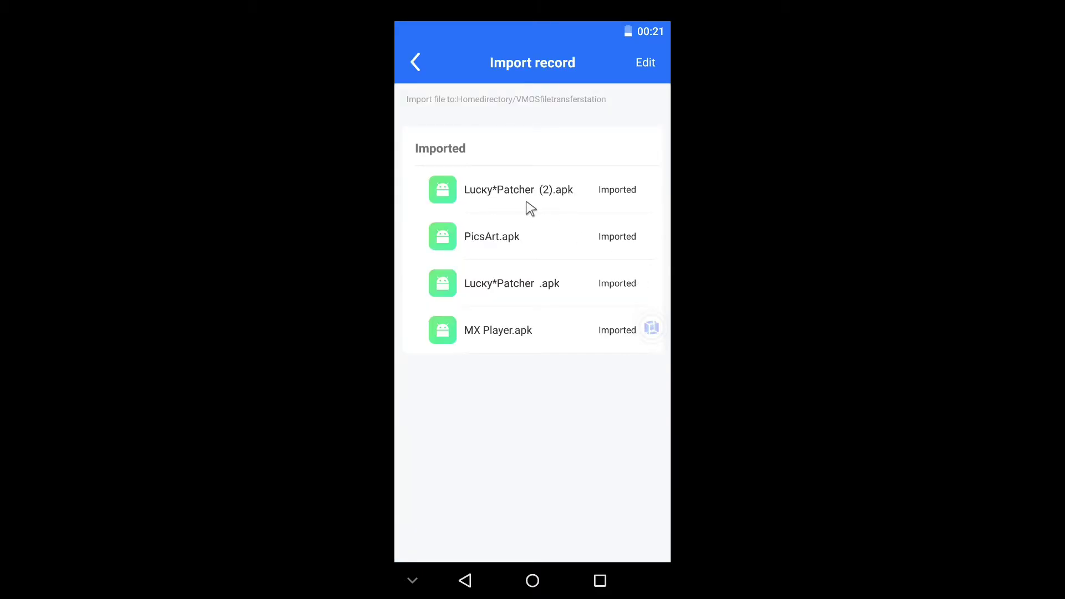
# Step: Install the Lucky Patcher APK, choosing Install anyway past Play Protect, then return home
pyautogui.click(546, 214)
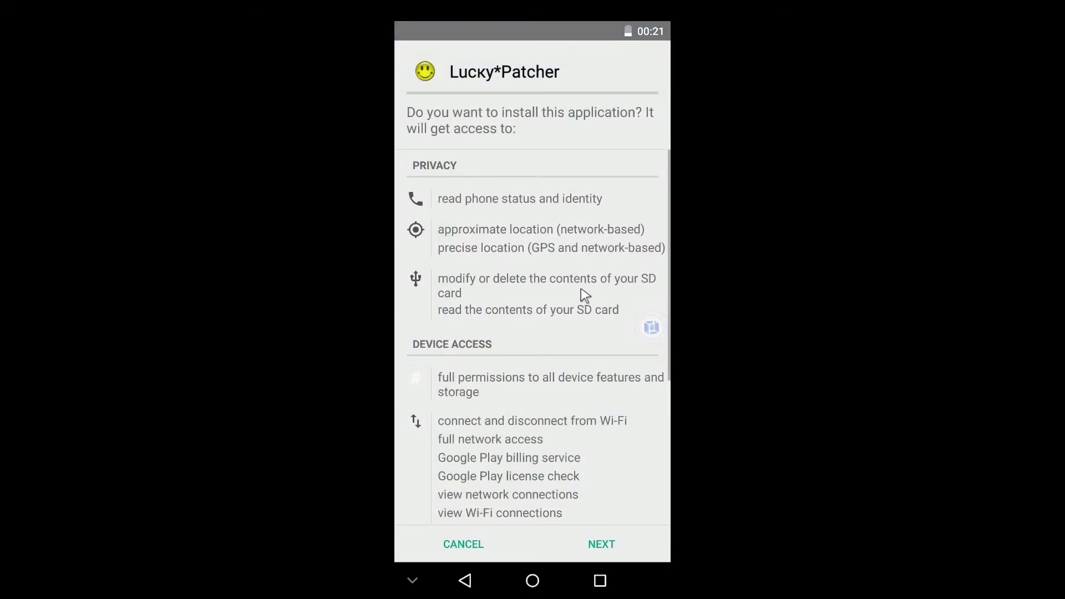
pyautogui.click(598, 543)
pyautogui.click(597, 542)
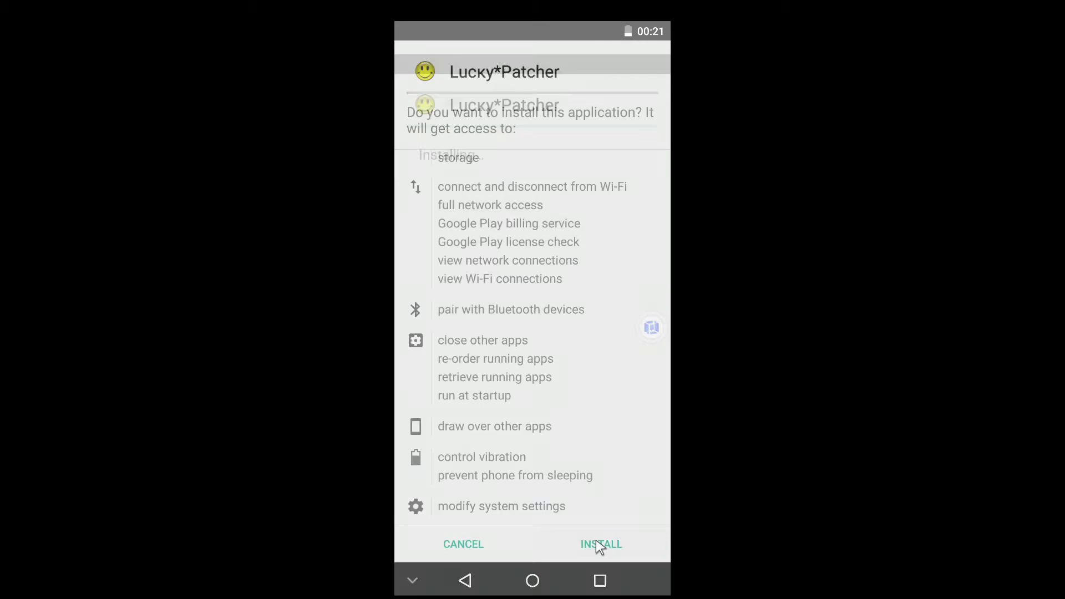
pyautogui.click(546, 394)
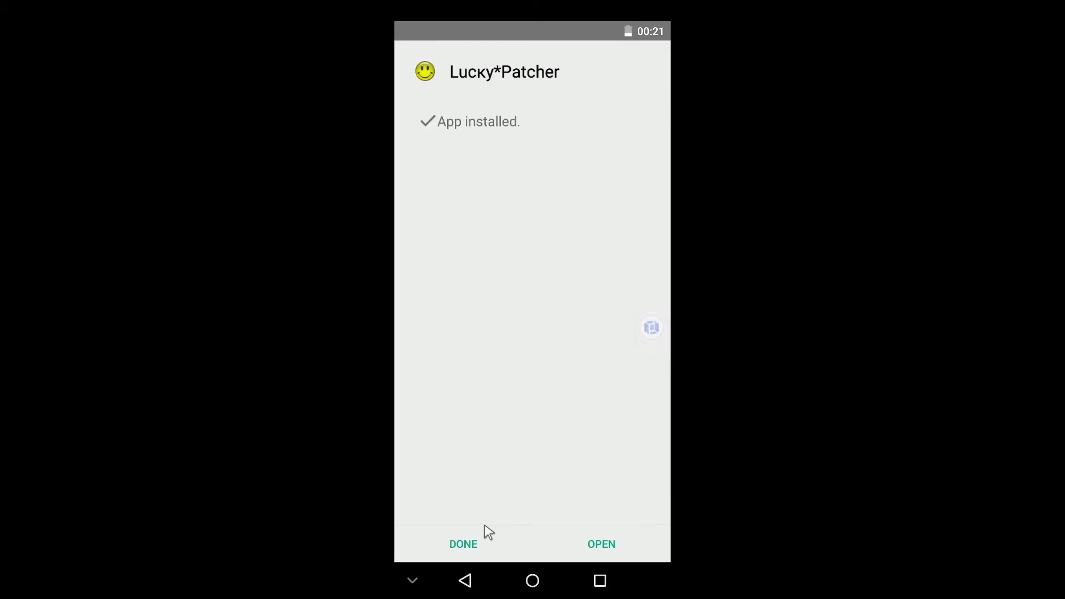
pyautogui.click(479, 533)
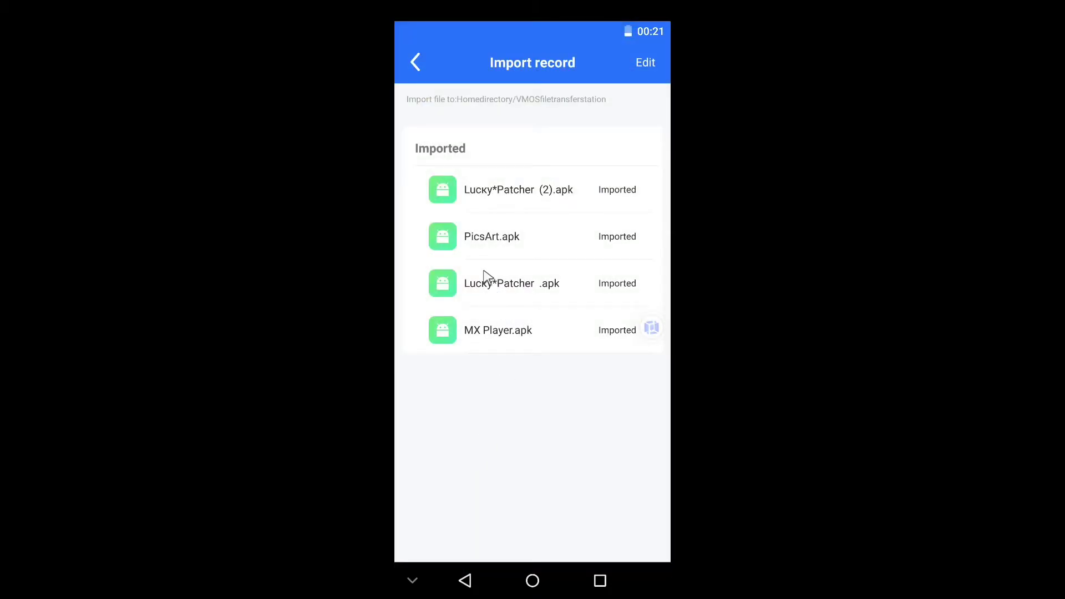
pyautogui.click(532, 580)
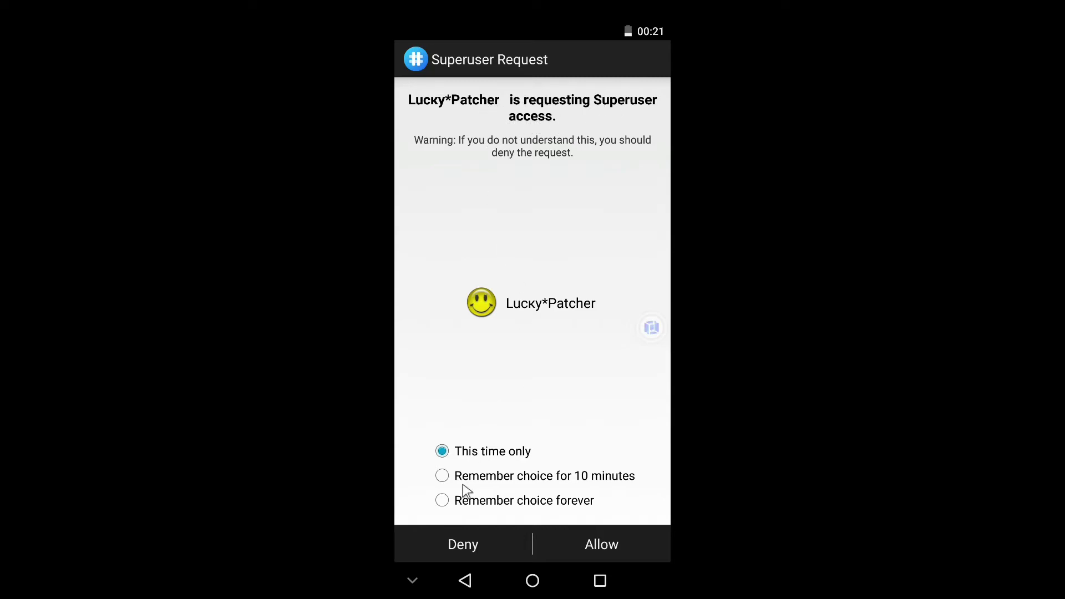
# Step: Grant Lucky Patcher superuser access forever and dismiss the Info and Warning dialogs
pyautogui.click(442, 500)
pyautogui.click(603, 545)
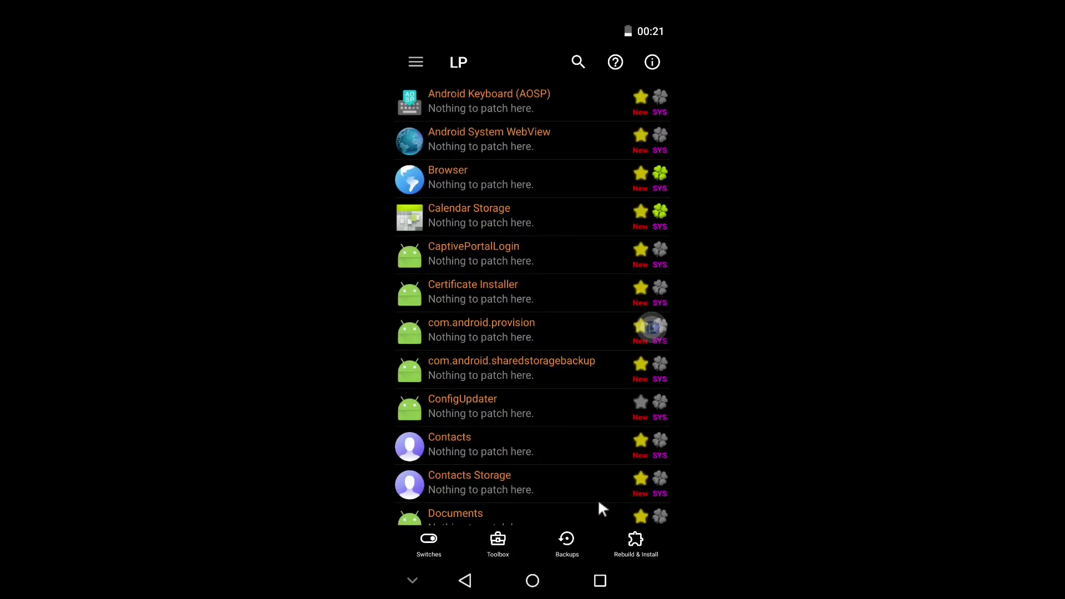
pyautogui.click(422, 413)
pyautogui.click(462, 445)
# Step: Open the Menu of Patches for System UI
pyautogui.scroll(-3, 604, 204)
pyautogui.scroll(-10, 603, 204)
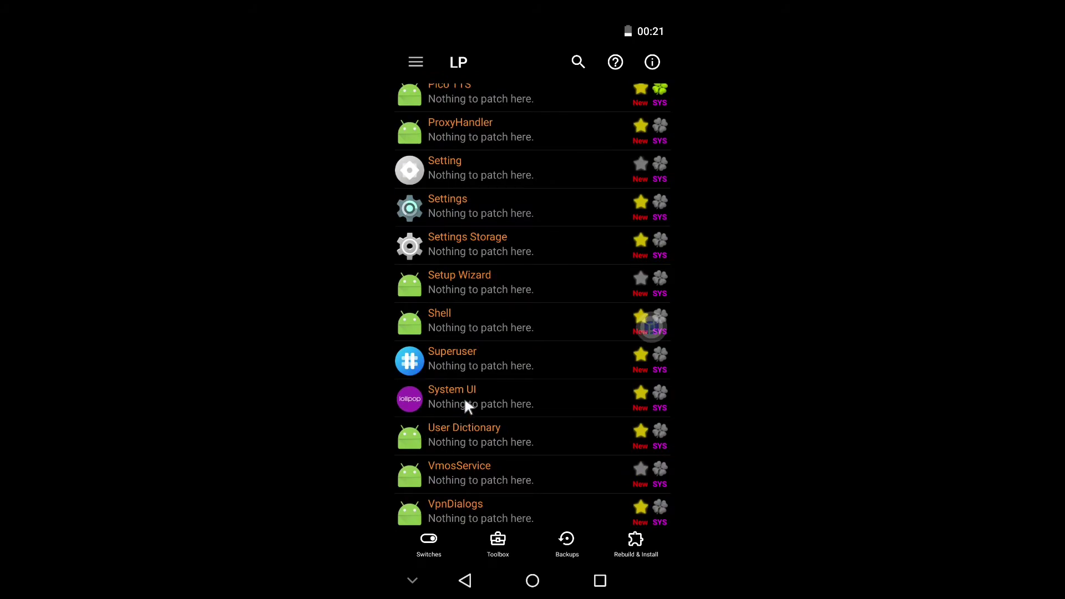
pyautogui.click(465, 402)
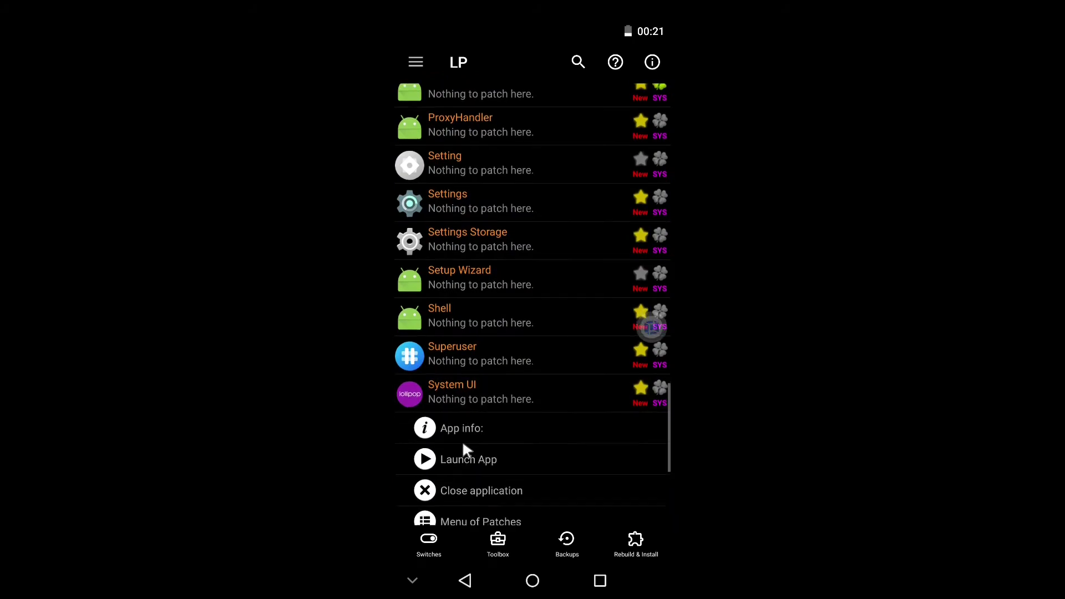
pyautogui.moveTo(464, 451); pyautogui.dragTo(474, 350)
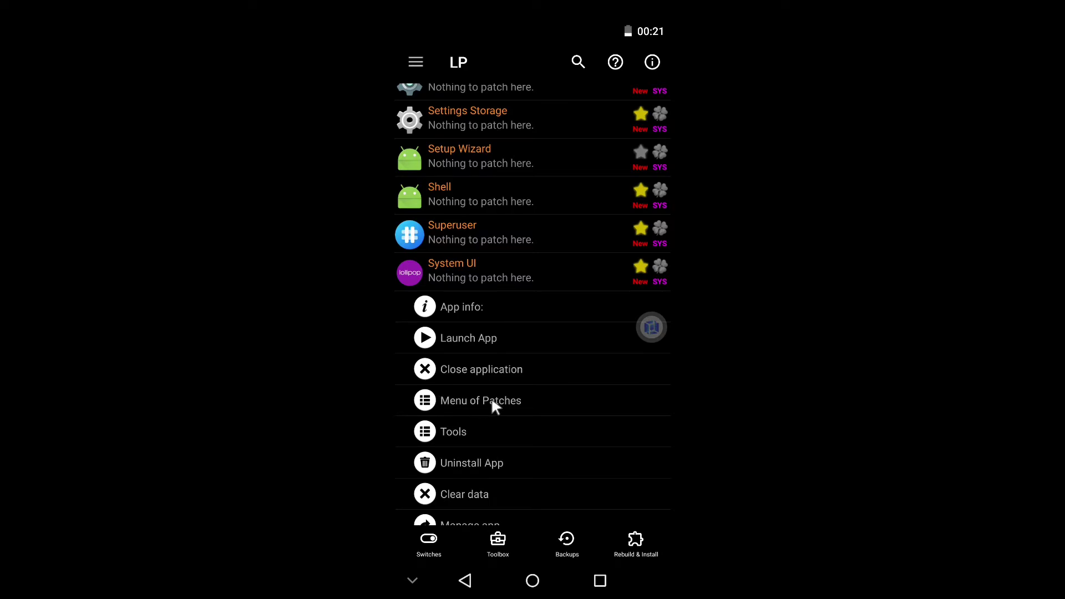
pyautogui.click(463, 402)
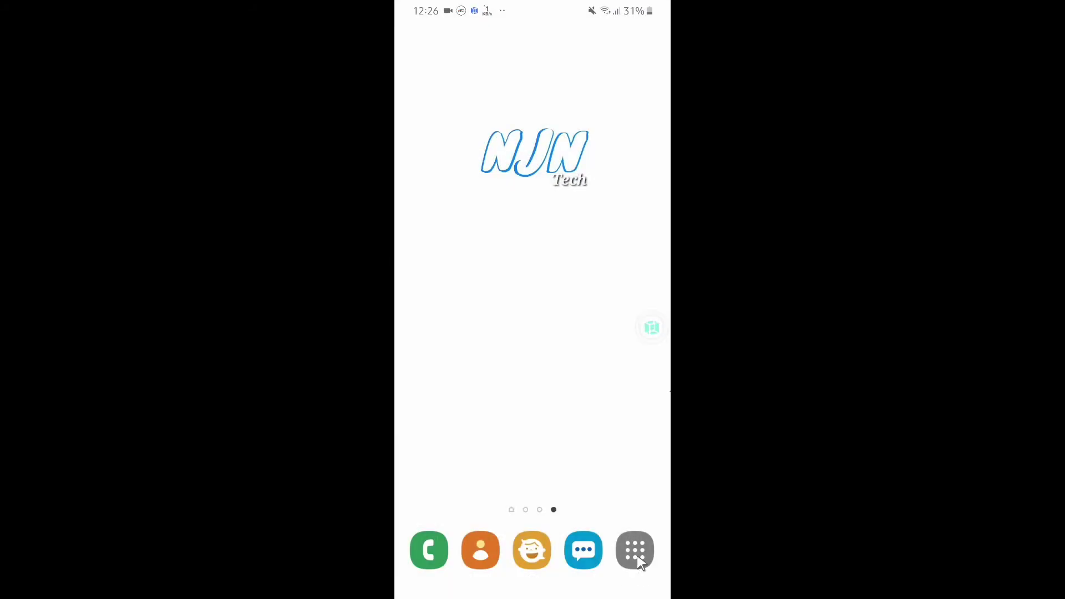
# Step: Launch Lucky Patcher from the app list and dismiss the Create Modified APK File tip
pyautogui.click(636, 550)
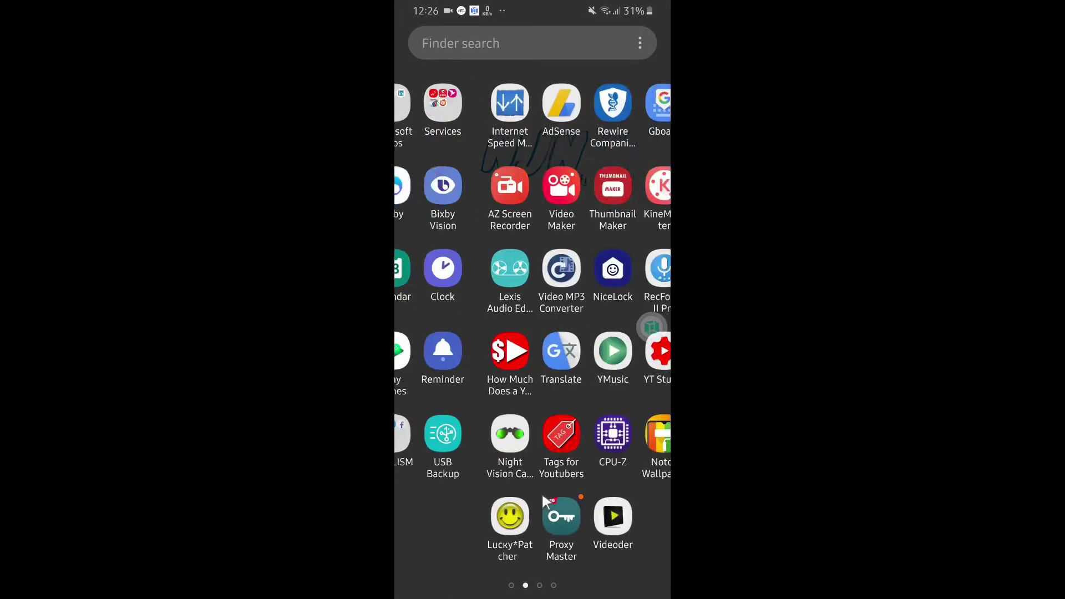
pyautogui.moveTo(548, 498); pyautogui.dragTo(512, 511)
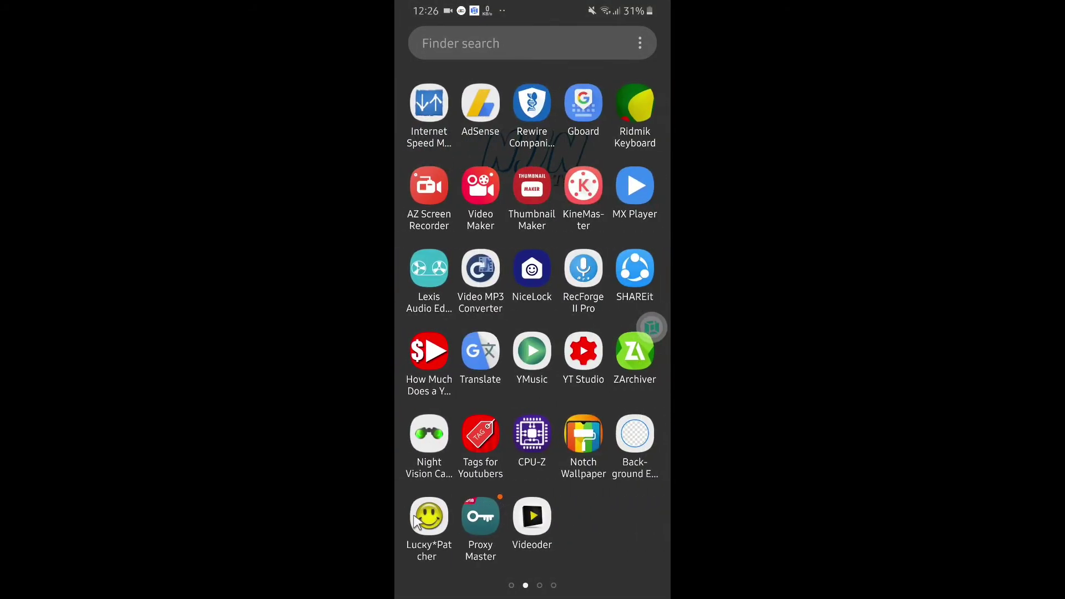
pyautogui.click(425, 527)
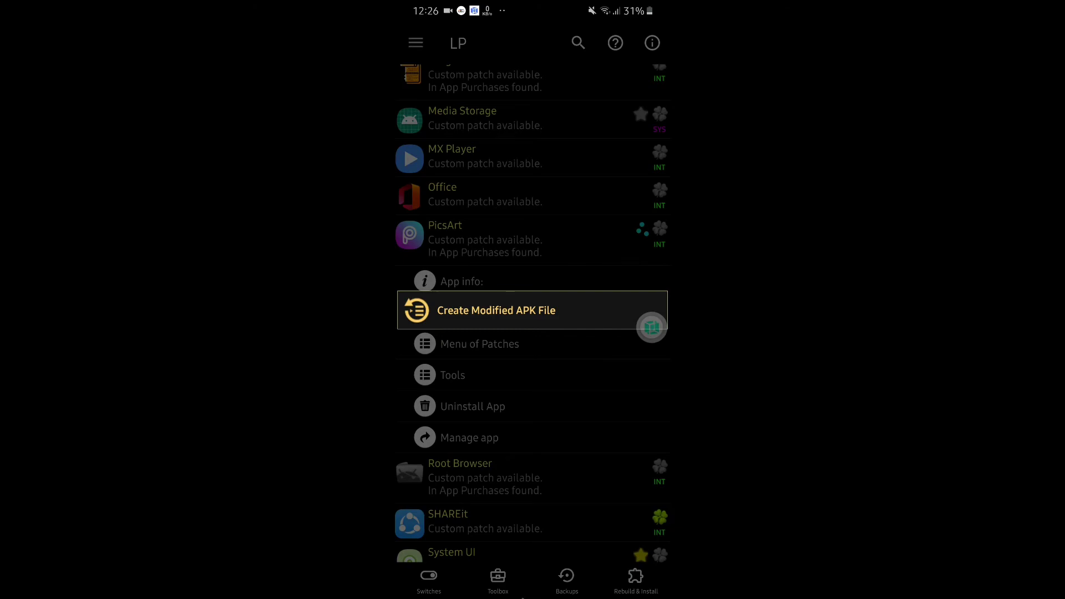
pyautogui.click(489, 434)
# Step: Open and close Root Browser's patch menu, then return to Lucky Patcher via recent apps
pyautogui.click(481, 480)
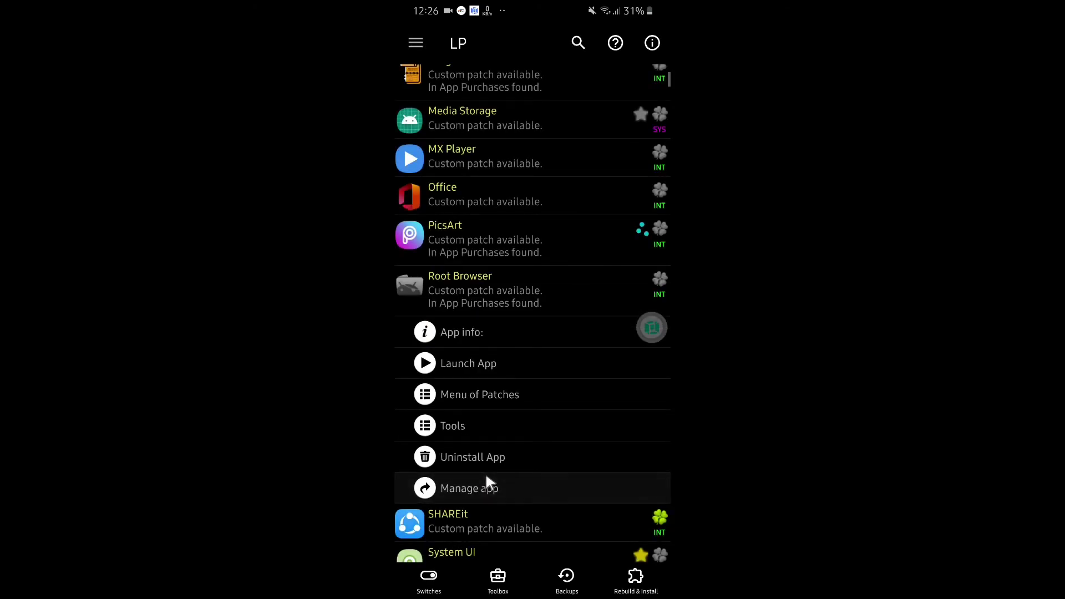
pyautogui.click(507, 393)
pyautogui.click(453, 404)
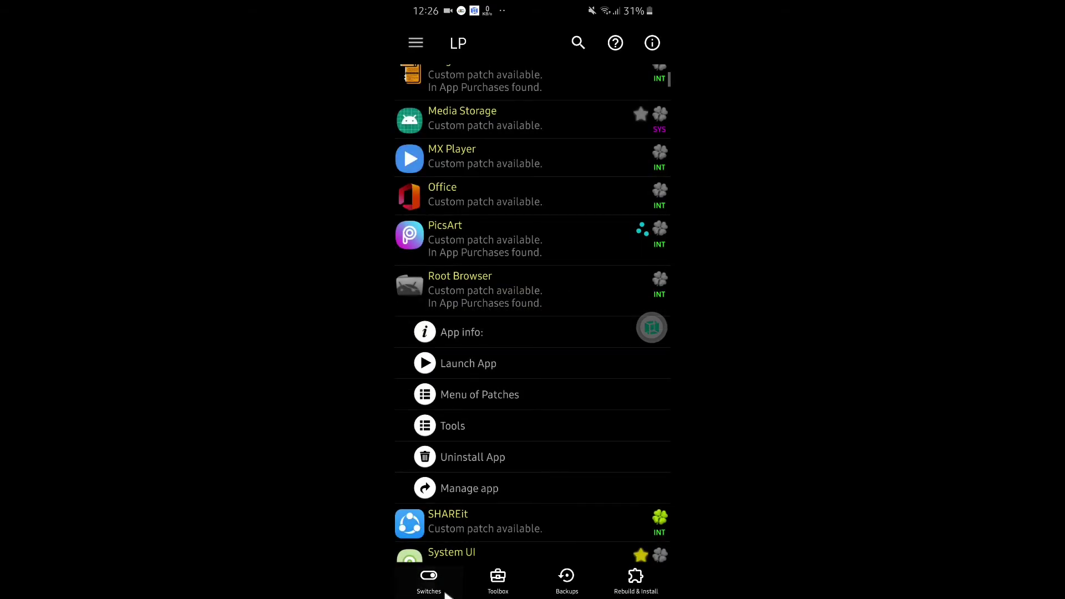
pyautogui.moveTo(447, 593); pyautogui.dragTo(442, 364)
pyautogui.click(399, 319)
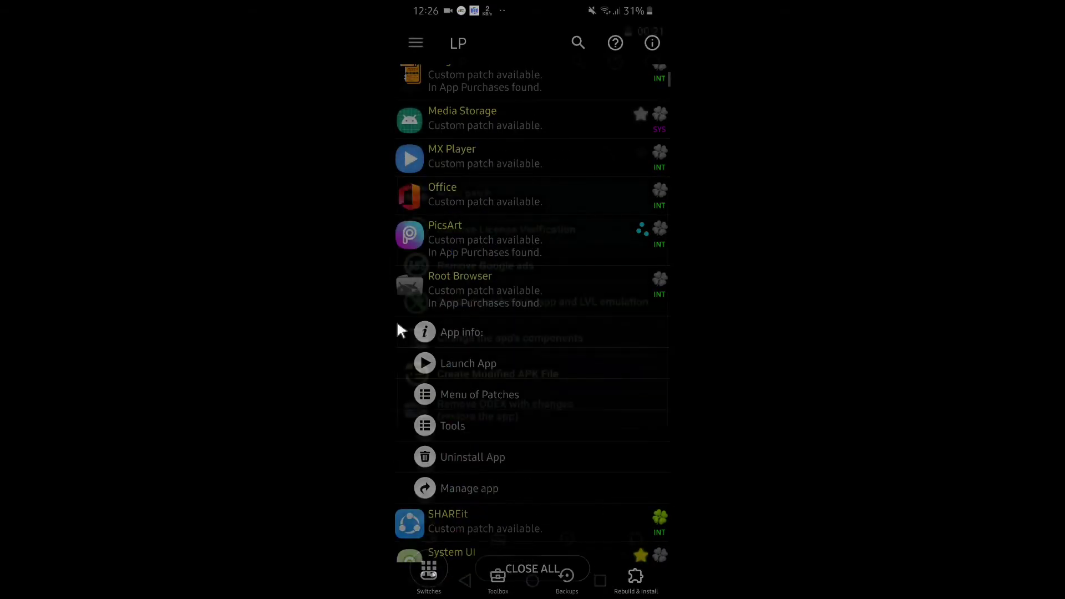
# Step: Close the current patch menu and open Superuser's Menu of Patches
pyautogui.click(439, 461)
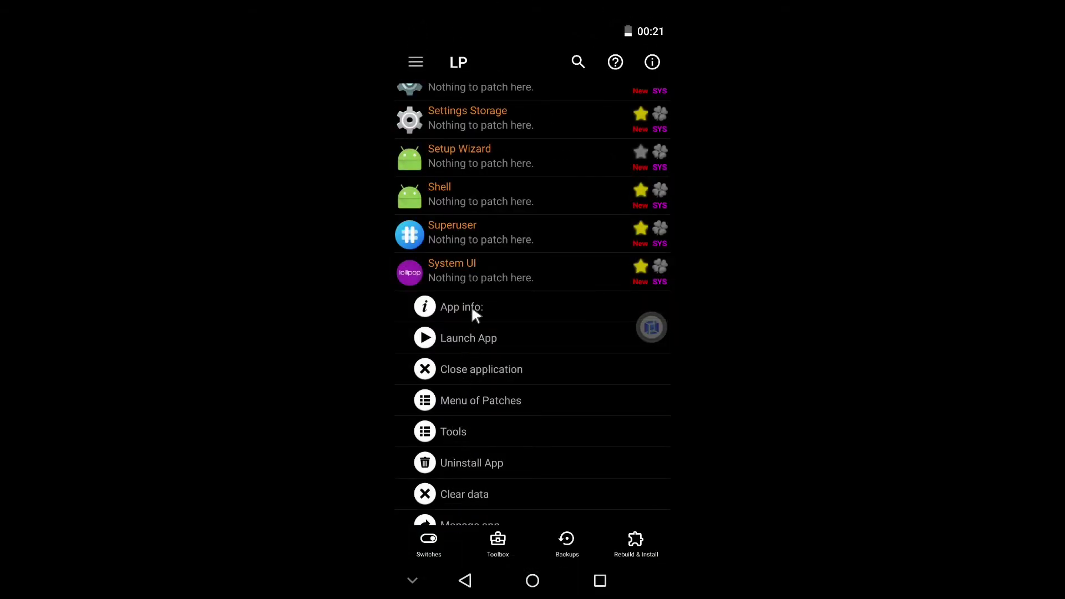
pyautogui.click(503, 233)
pyautogui.click(496, 361)
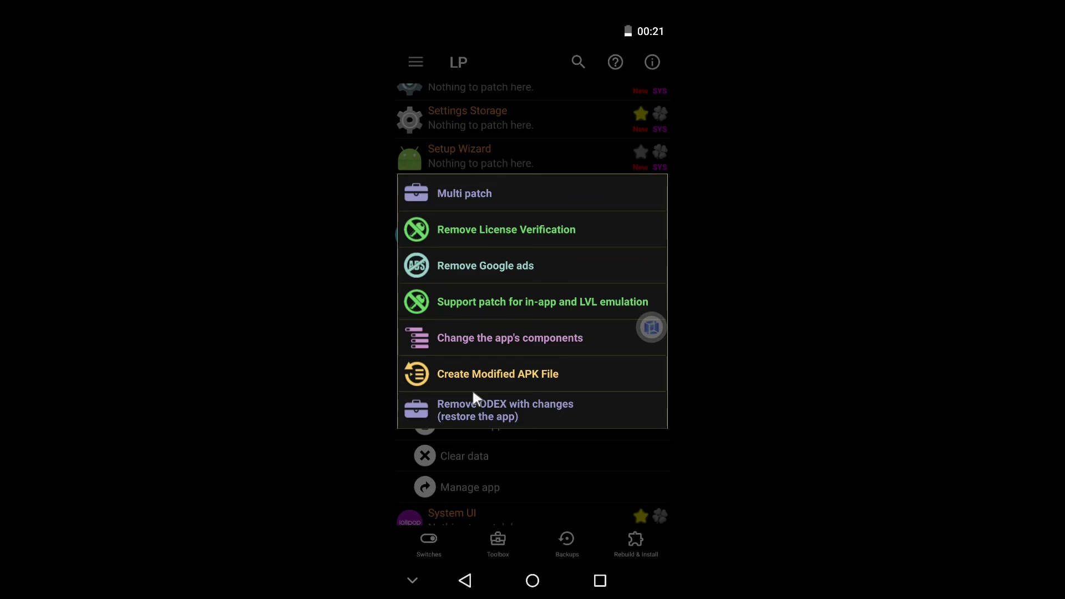
# Step: Close Superuser's patch menu and scroll through Lucky Patcher's app list
pyautogui.click(571, 450)
pyautogui.scroll(15, 560, 324)
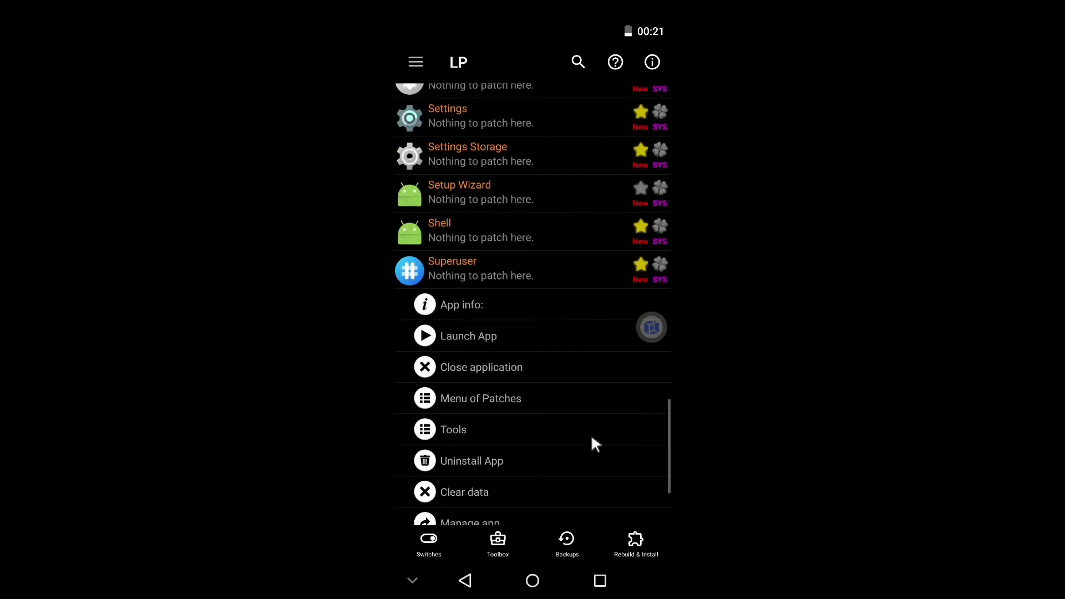
pyautogui.scroll(2, 489, 164)
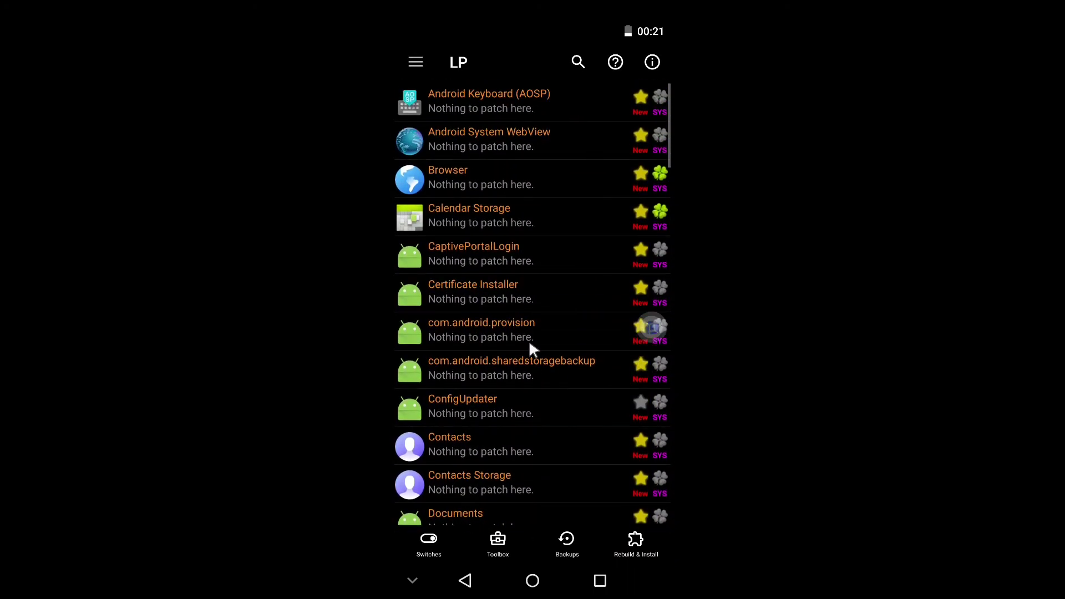
pyautogui.scroll(-15, 513, 327)
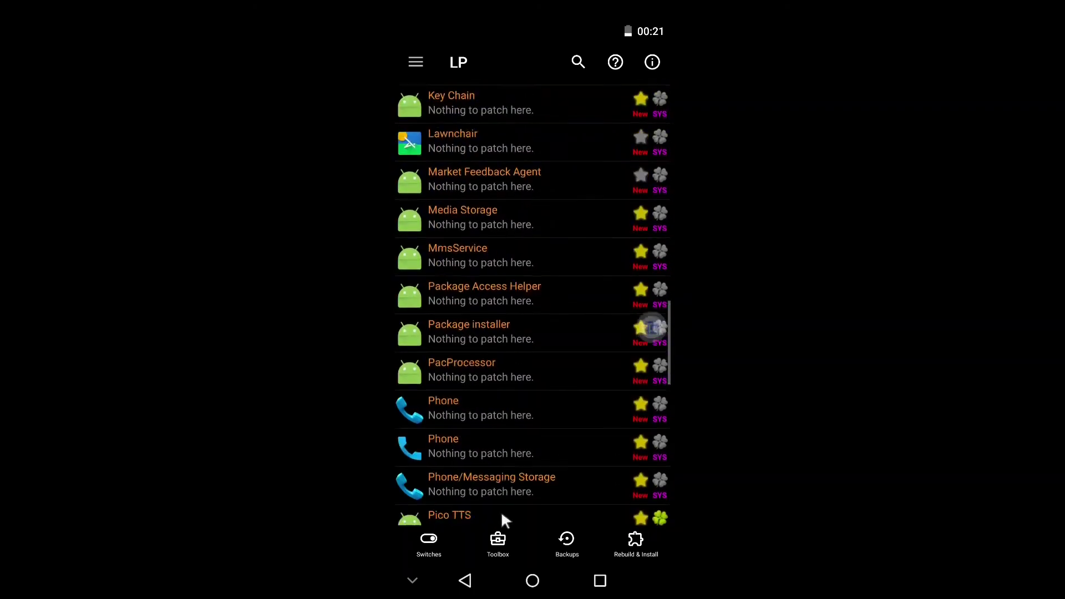